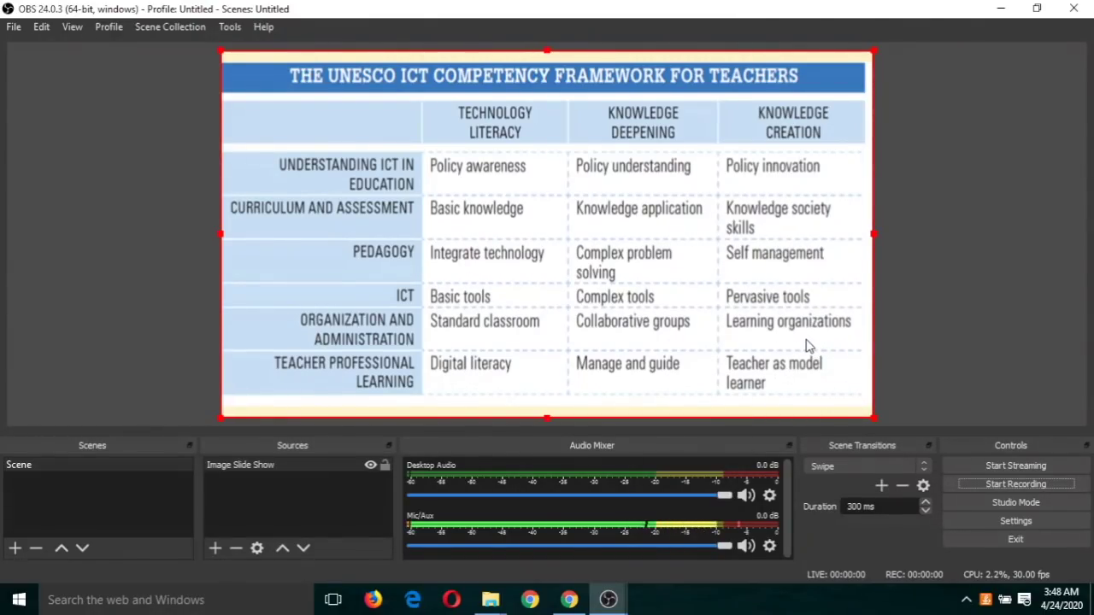
Step: Add a Video Capture Device source for the HP Truevision HD webcam with default name and properties
click(215, 549)
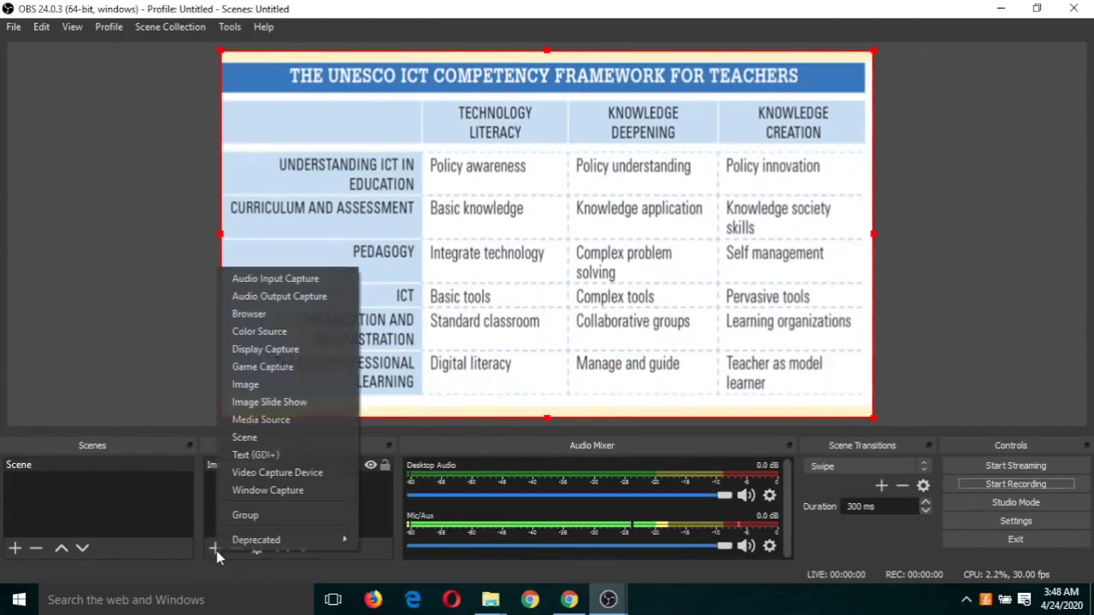
click(267, 473)
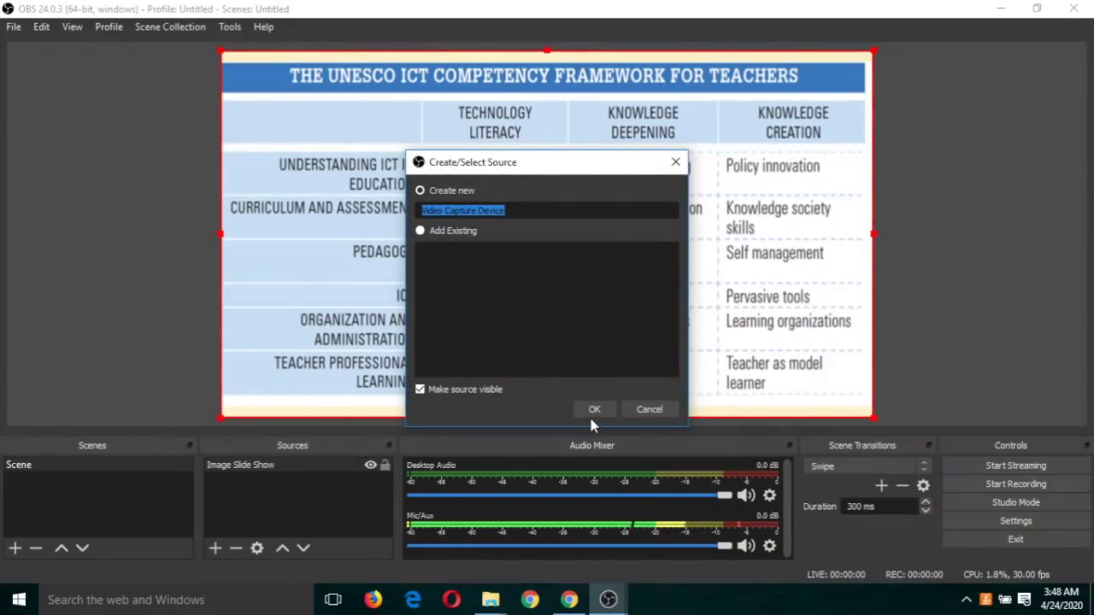
click(596, 417)
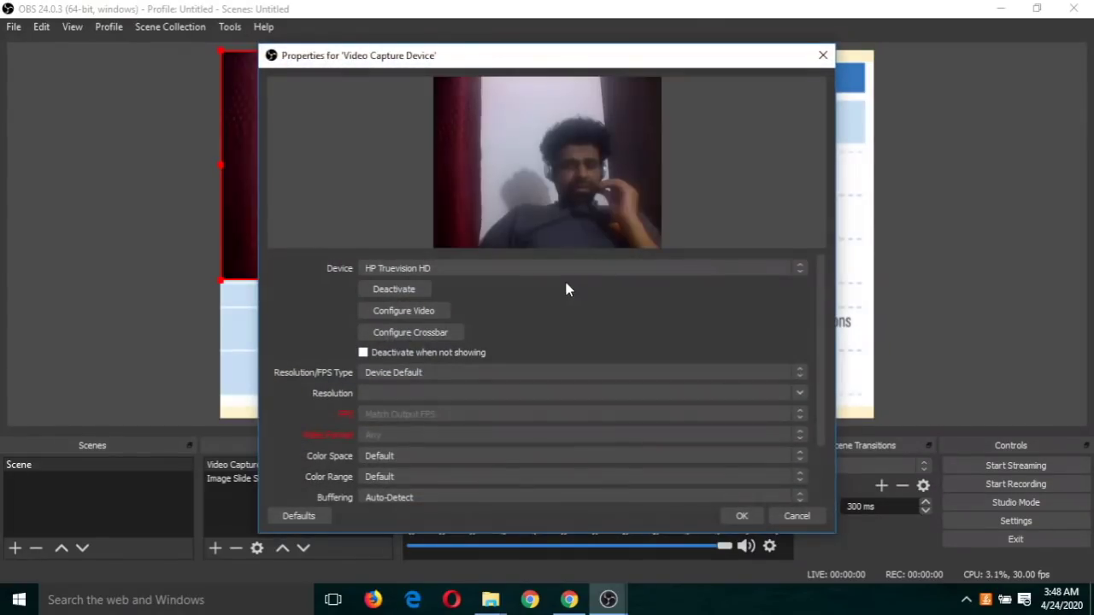
click(741, 516)
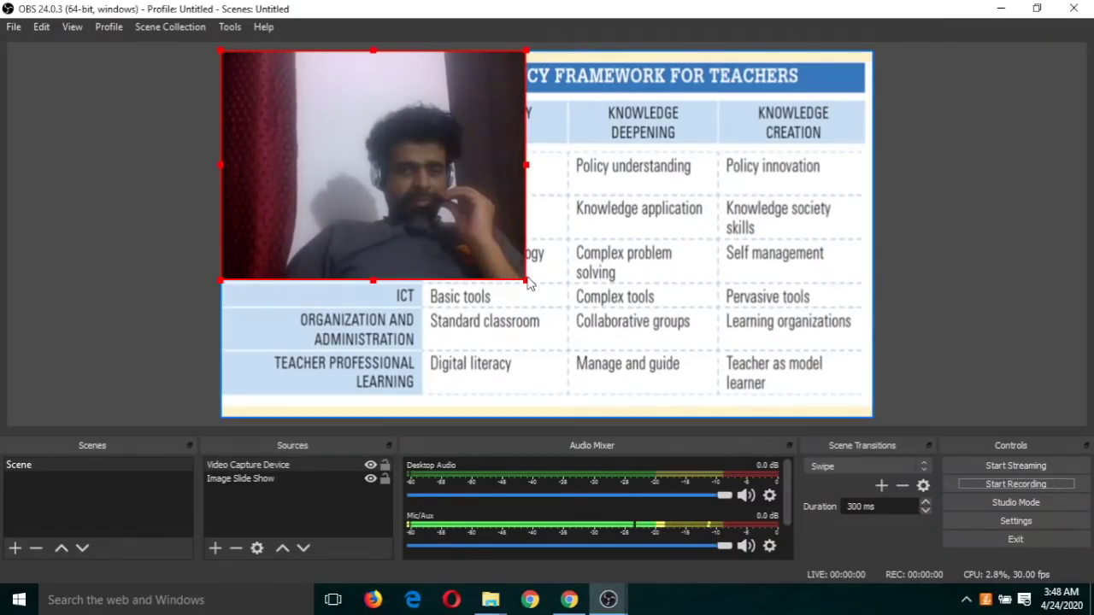
Step: Shrink the webcam feed and move it into the slide's bottom-right corner as a small inset
drag(526, 282, 343, 141)
drag(267, 104, 797, 379)
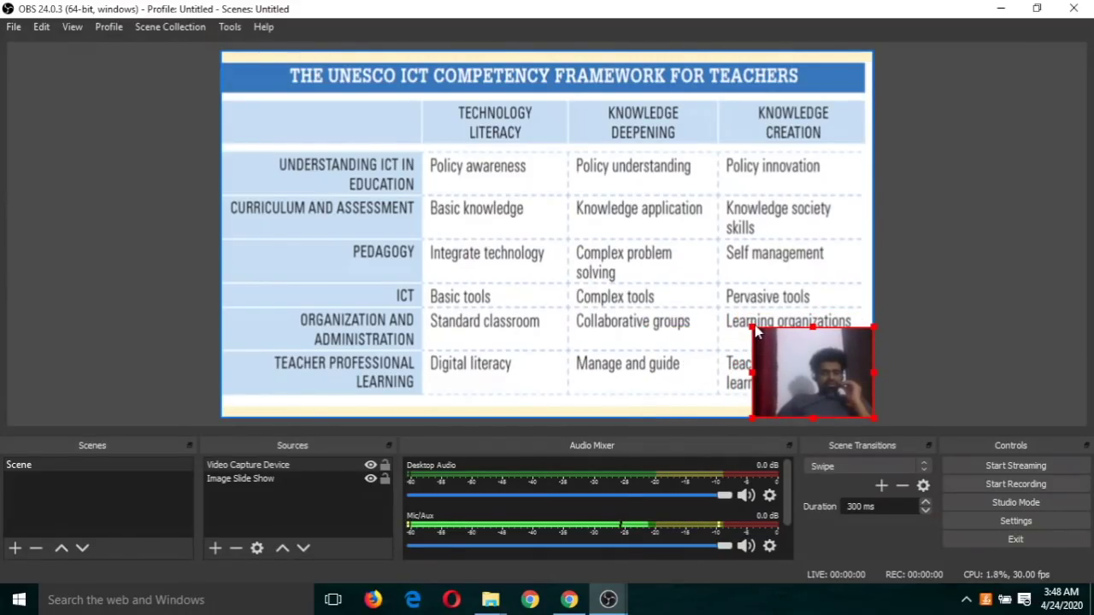
drag(755, 331, 811, 372)
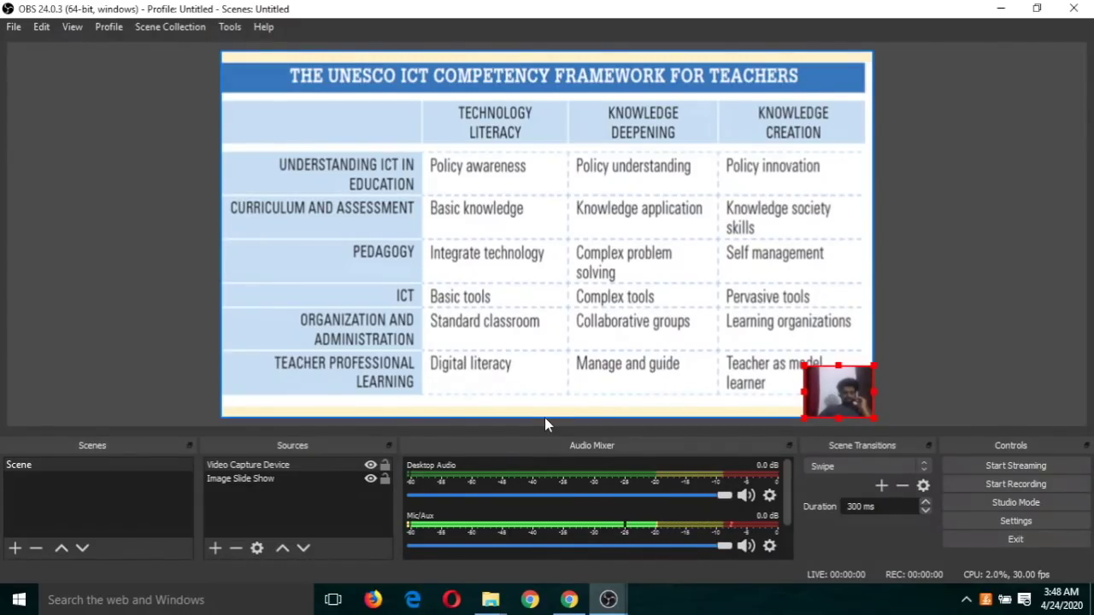
Step: Remove the webcam source and then the Image Slide Show source, confirming each removal
click(240, 466)
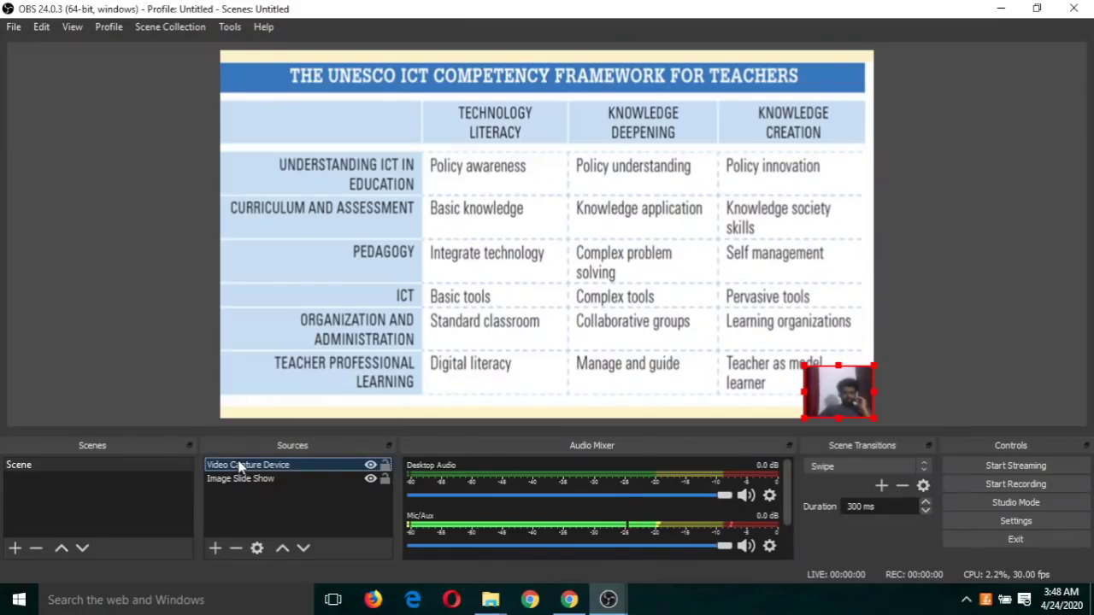
click(236, 548)
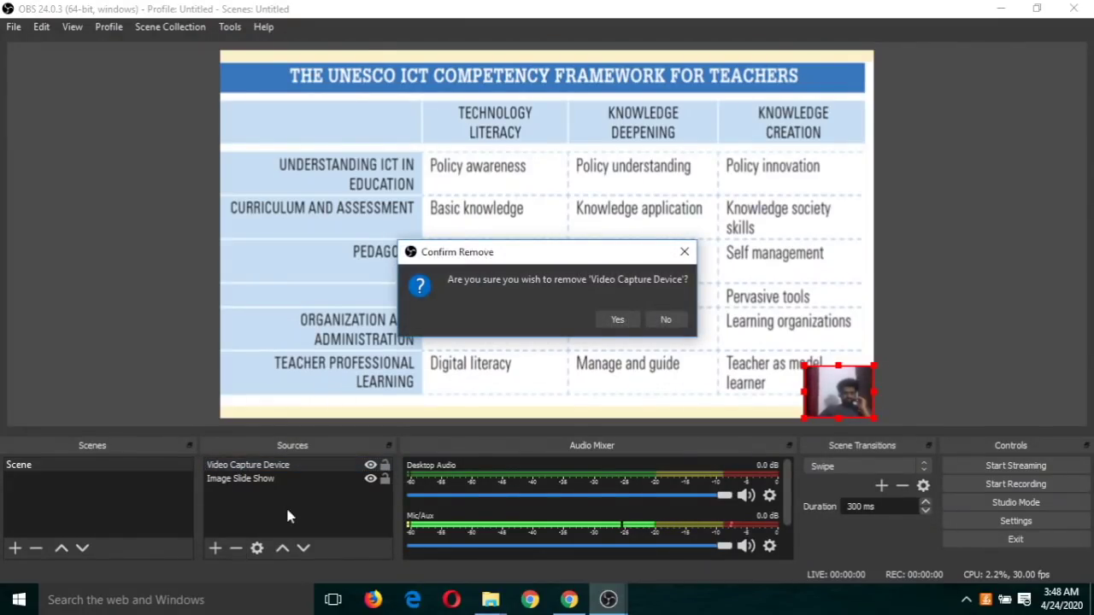
click(619, 322)
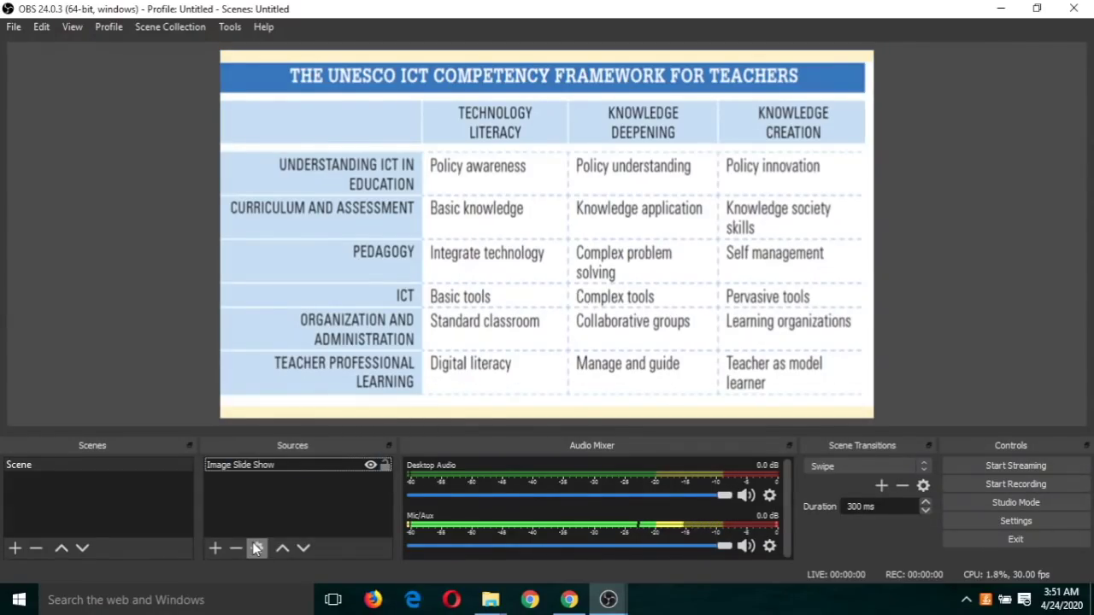
click(256, 466)
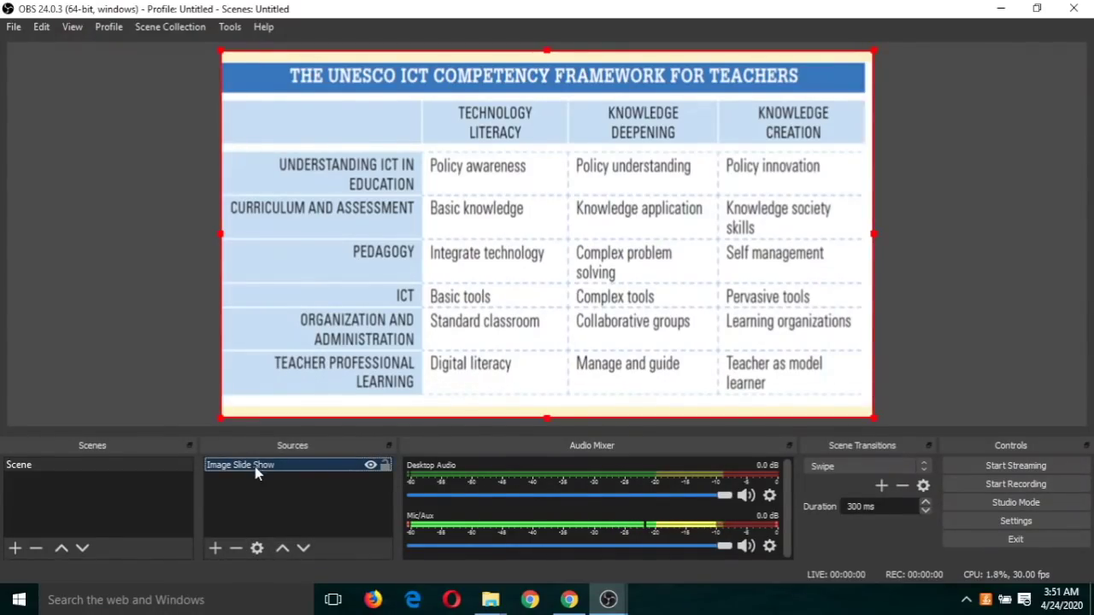
click(237, 550)
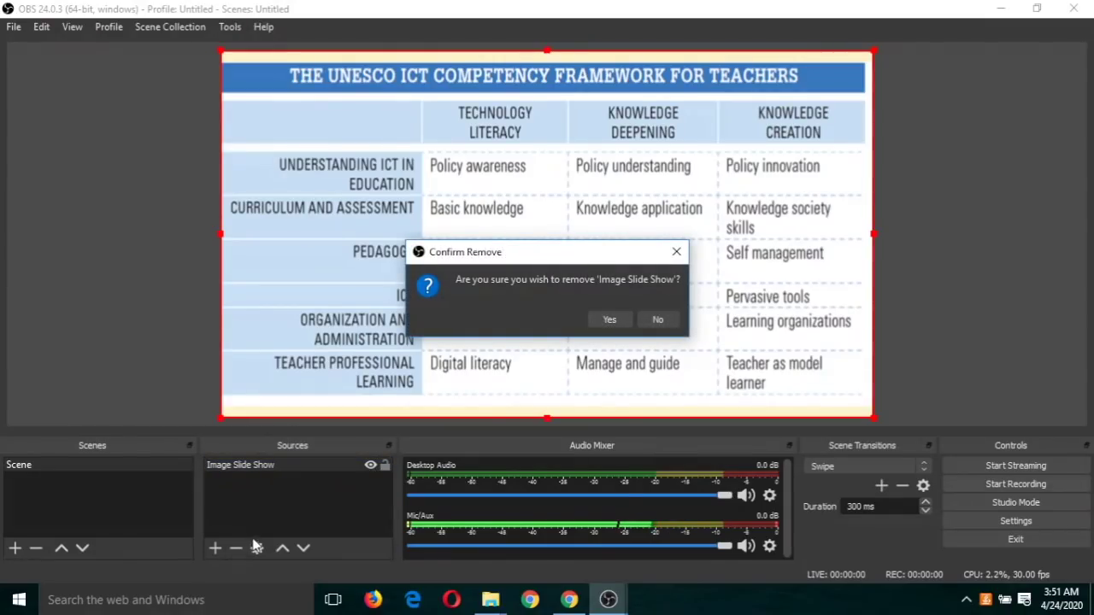
click(618, 321)
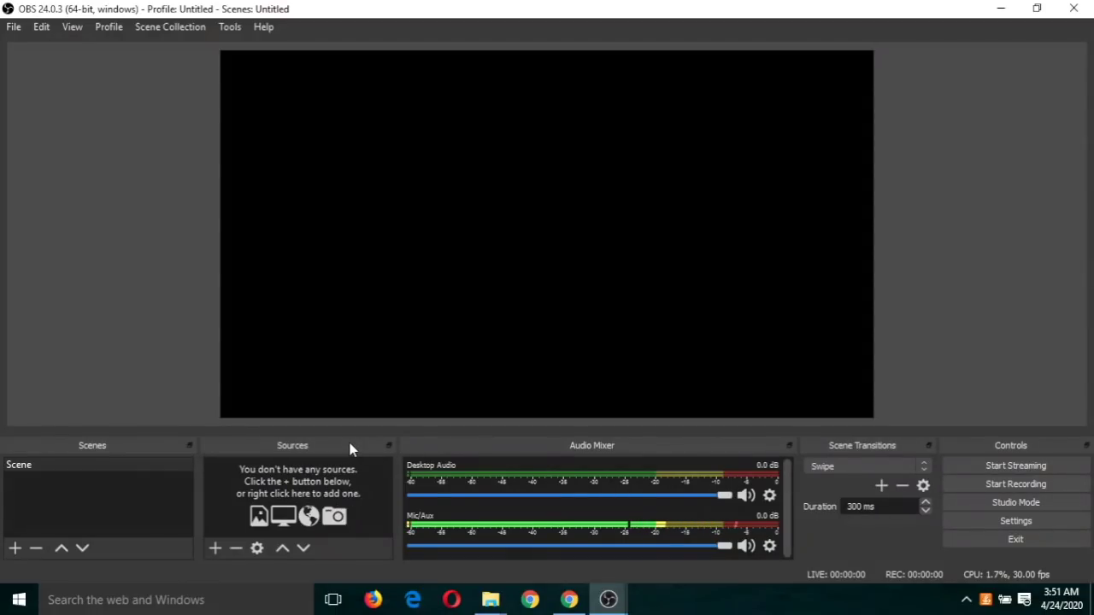
Step: Add a Display Capture source with its default name capturing the full desktop, then deselect it
click(215, 547)
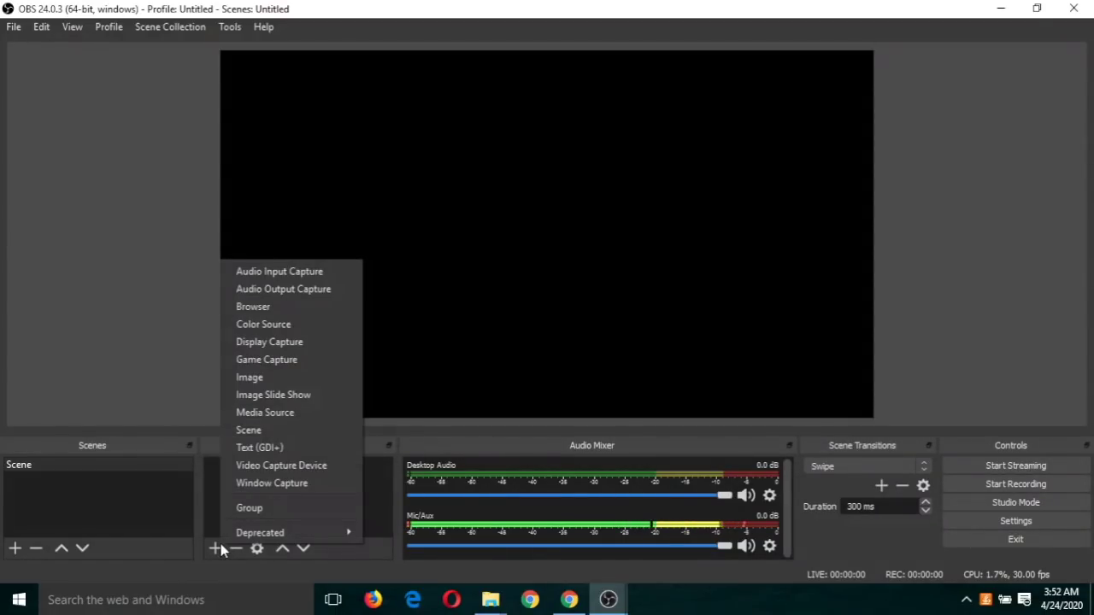
click(268, 342)
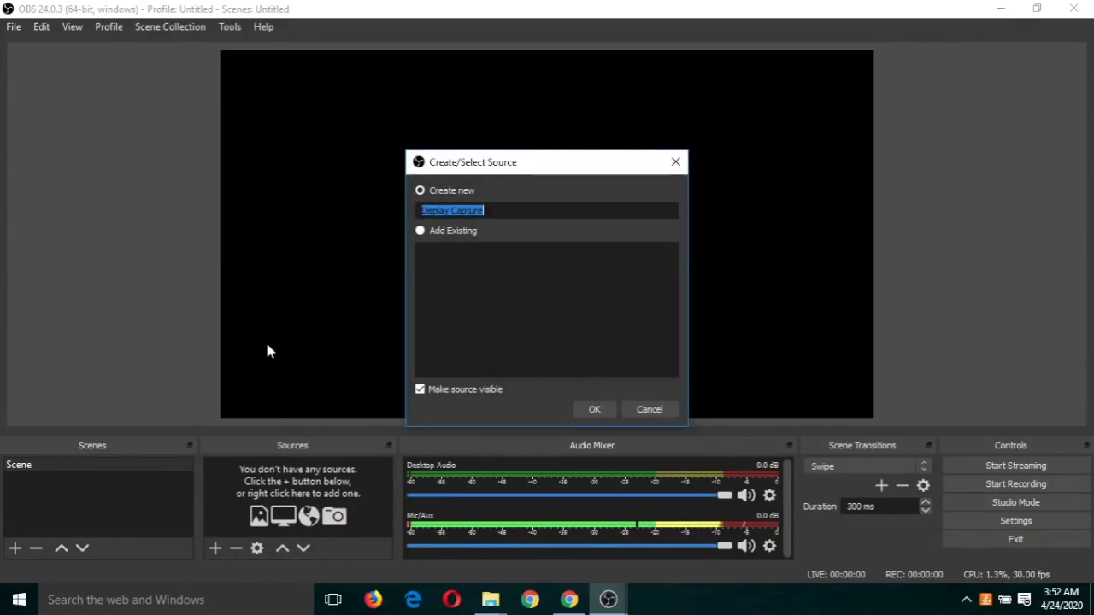
click(597, 410)
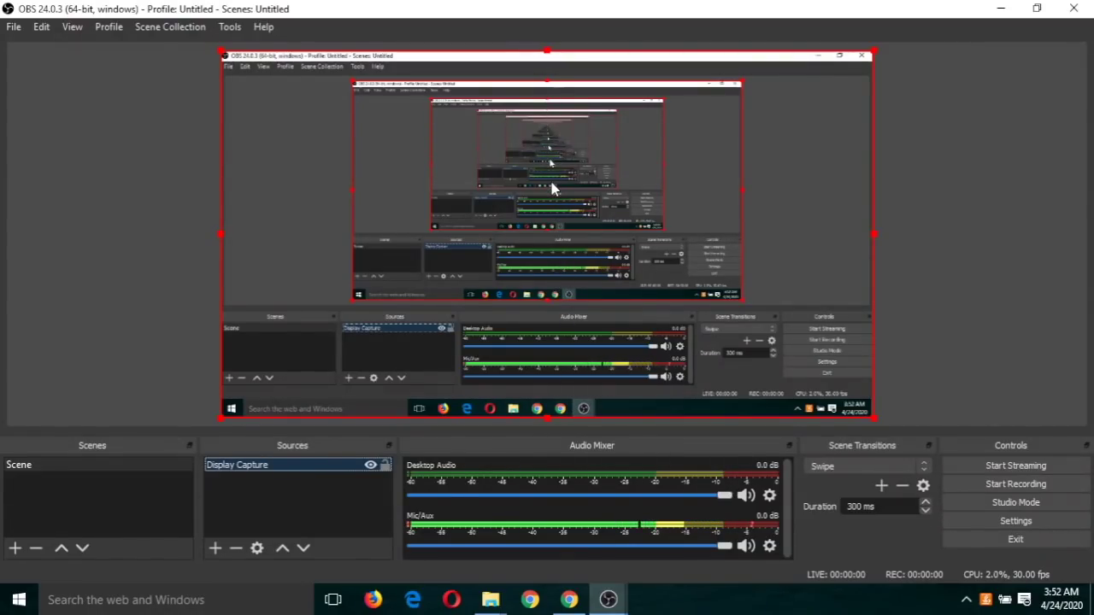
right_click(801, 233)
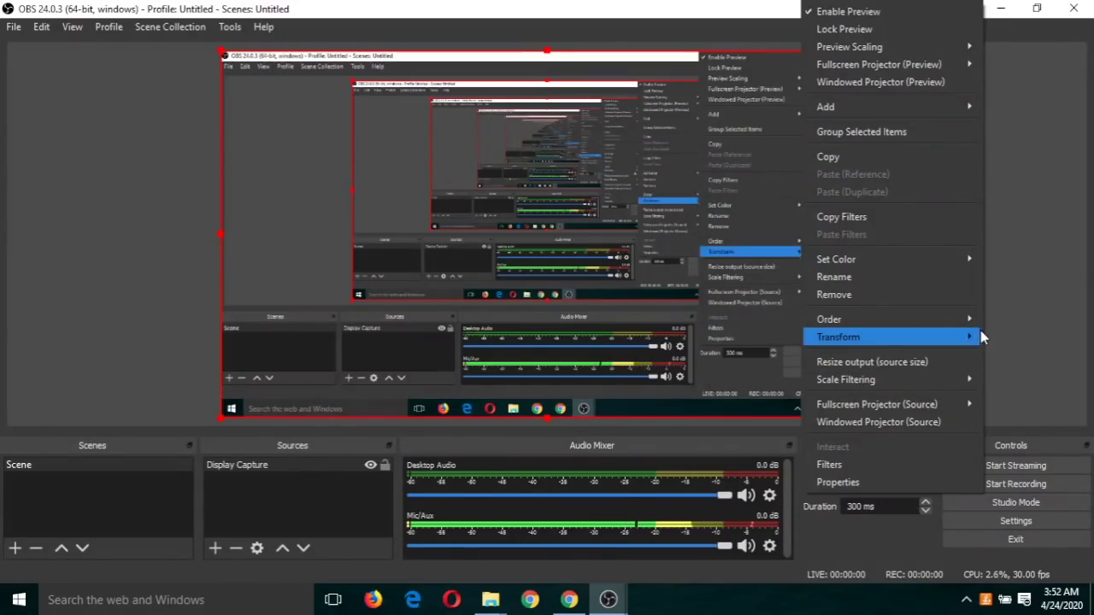
click(1052, 279)
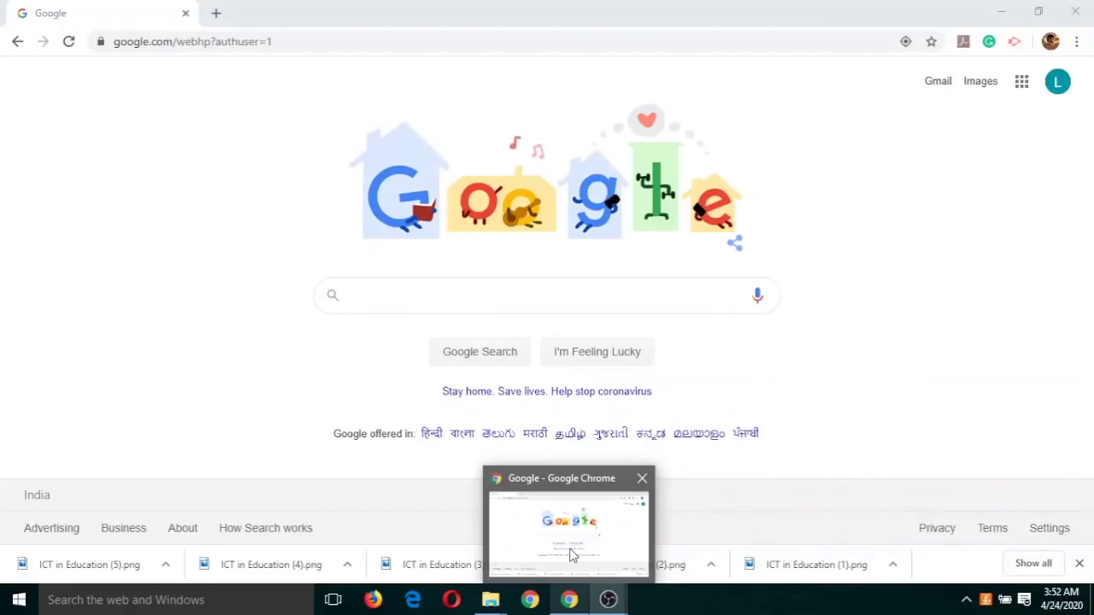
Step: In Chrome, search 'obs studio installation problem' and open the OBS forum thread on missing runtime components
click(573, 556)
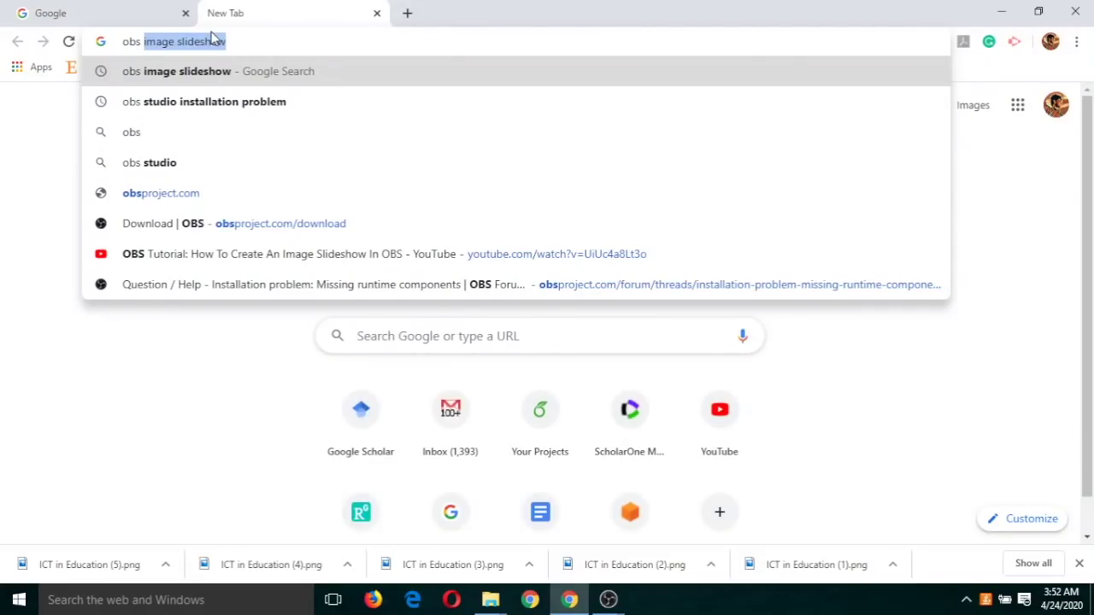
key(Down)
key(Return)
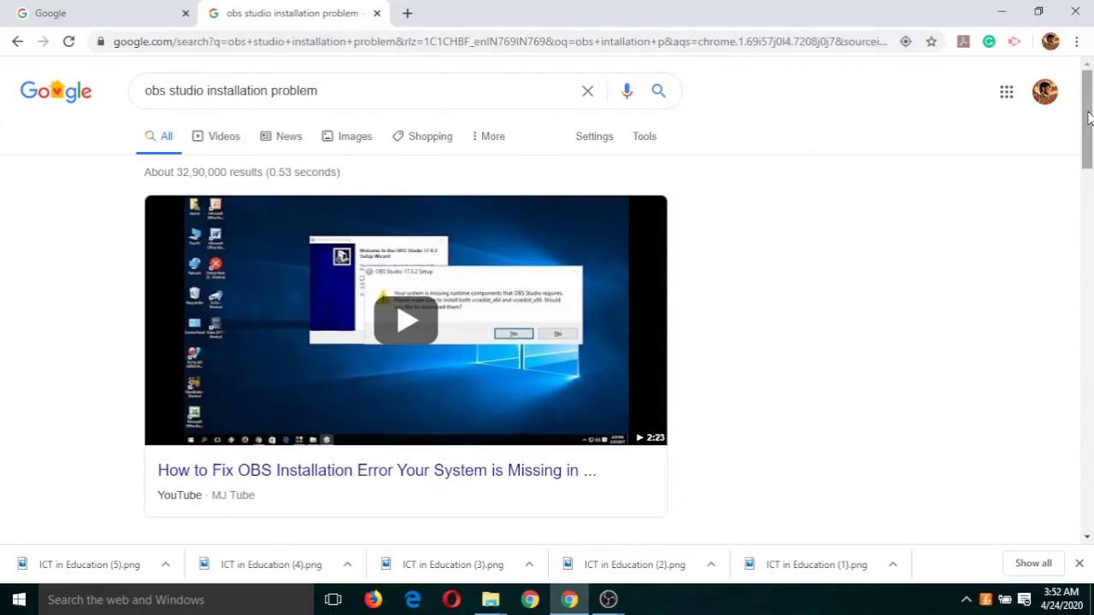
drag(1090, 117, 1069, 242)
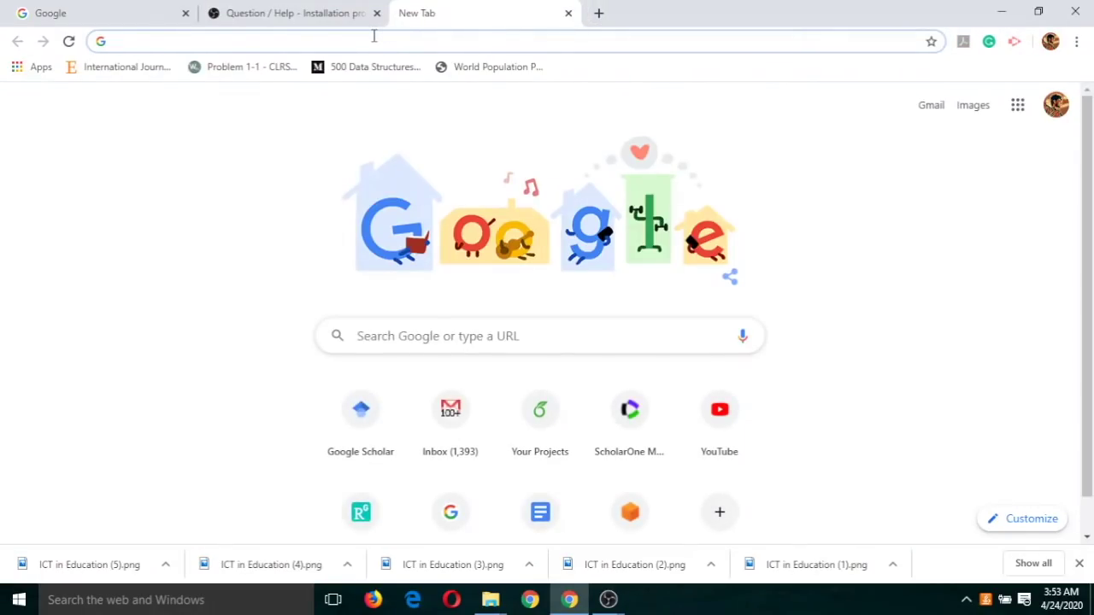
Step: Search for 'google translate' and enter 'namaskar' in the translator's text box
text(goog)
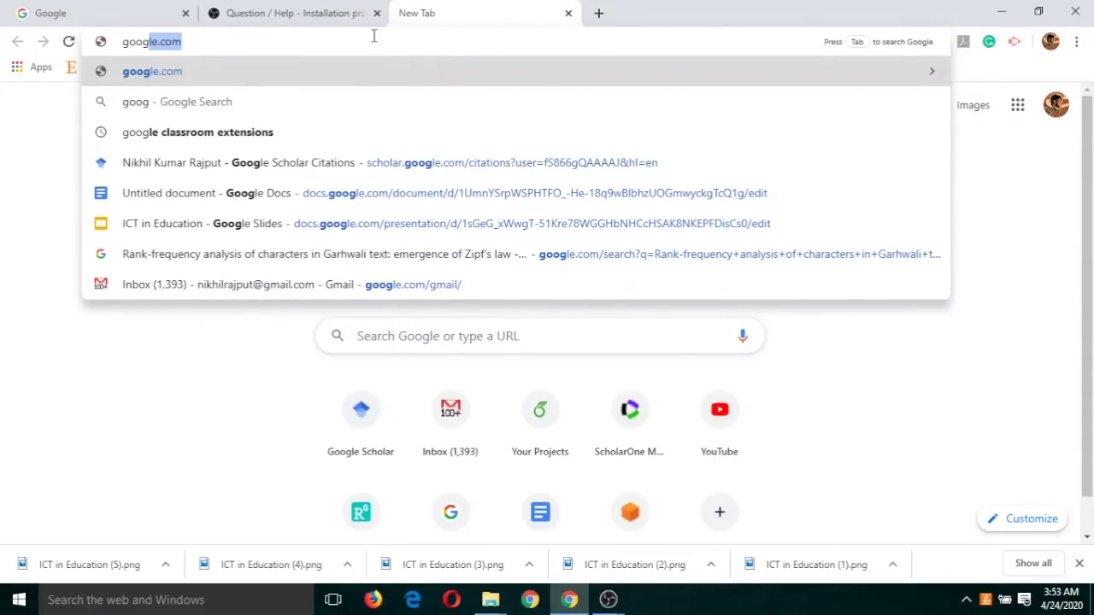
text(le )
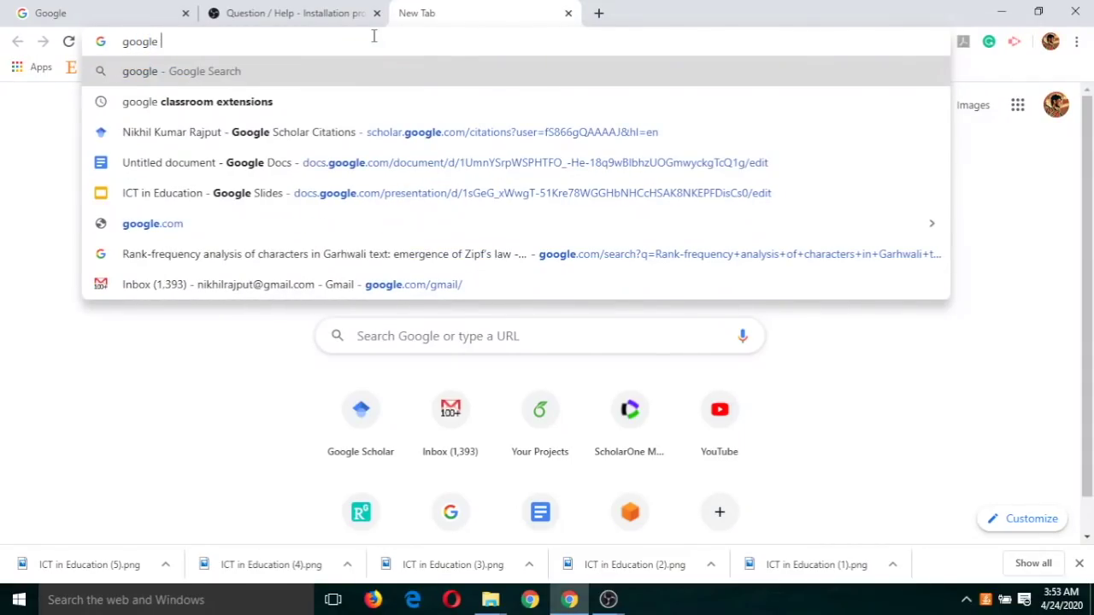
text(tra)
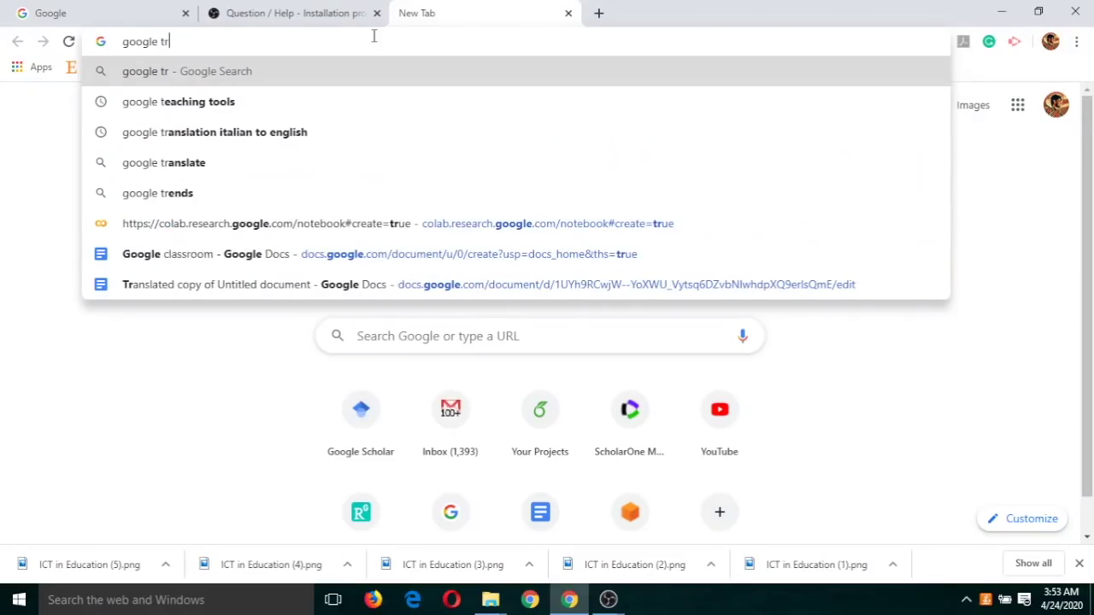
key(Down)
key(Down)
key(Return)
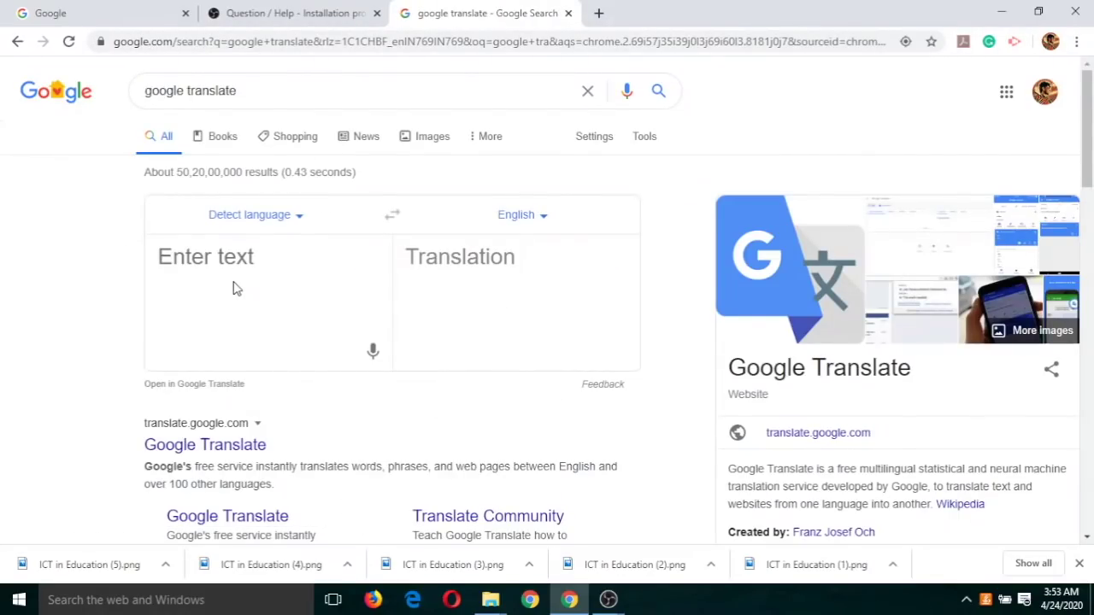
click(232, 267)
text(na)
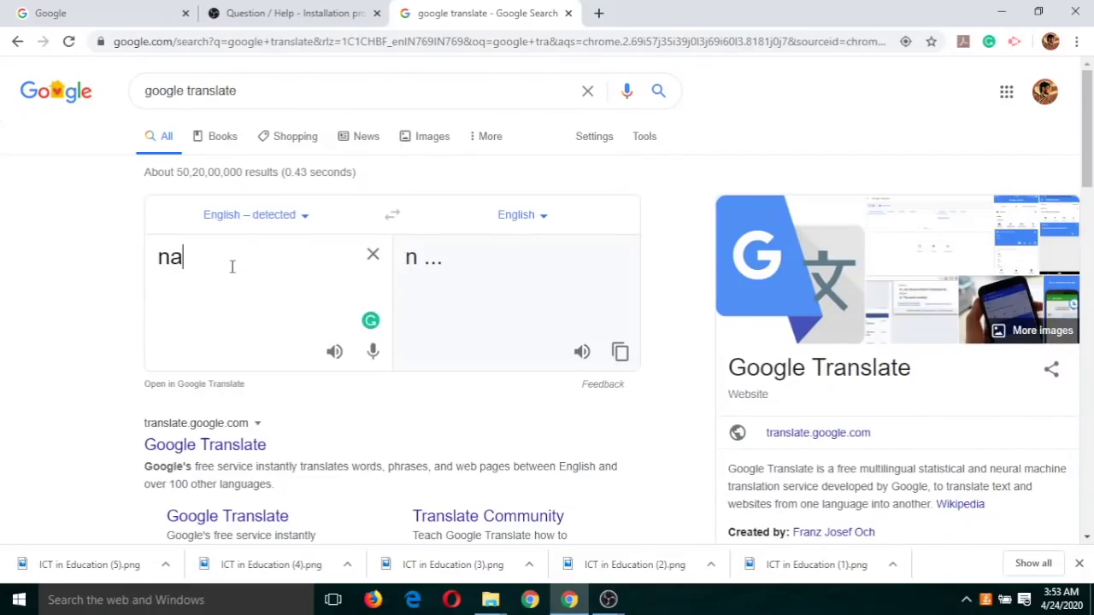
text(maskar)
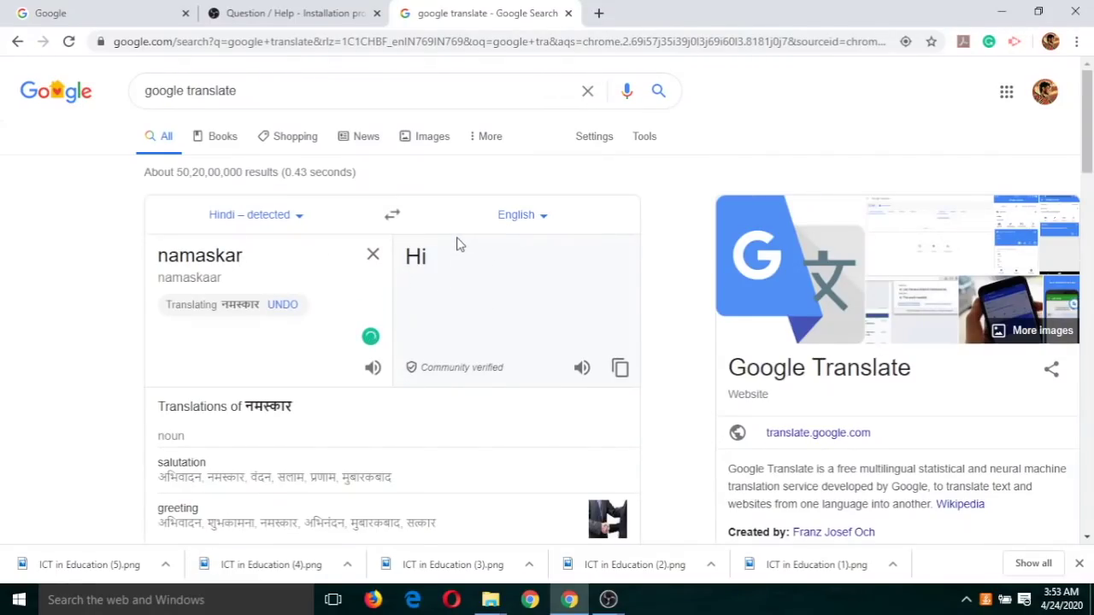
Step: Switch back to the OBS Studio window from the taskbar
click(609, 600)
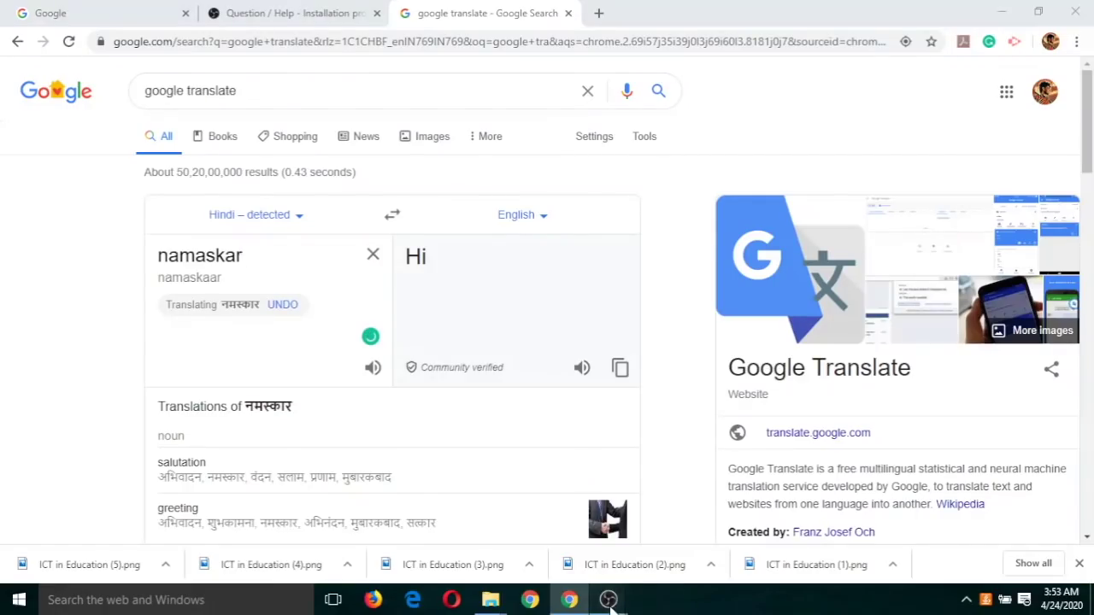